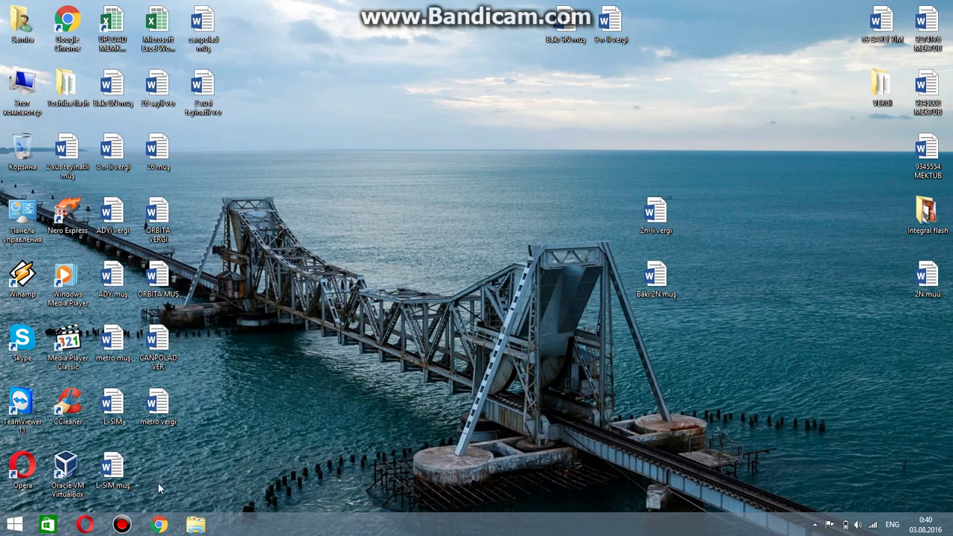
# Step: Open Google Chrome and load the informatik.az website
pyautogui.click(159, 525)
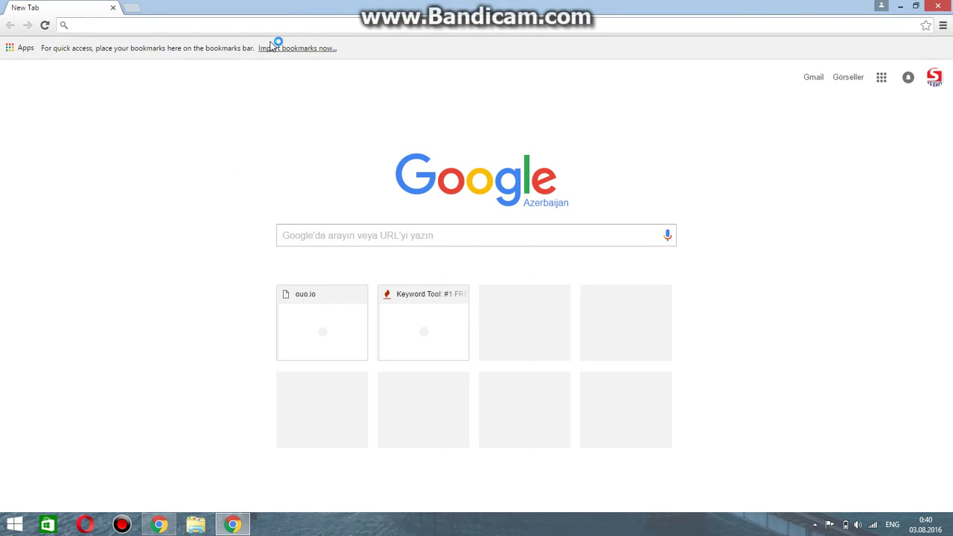
pyautogui.write('inform')
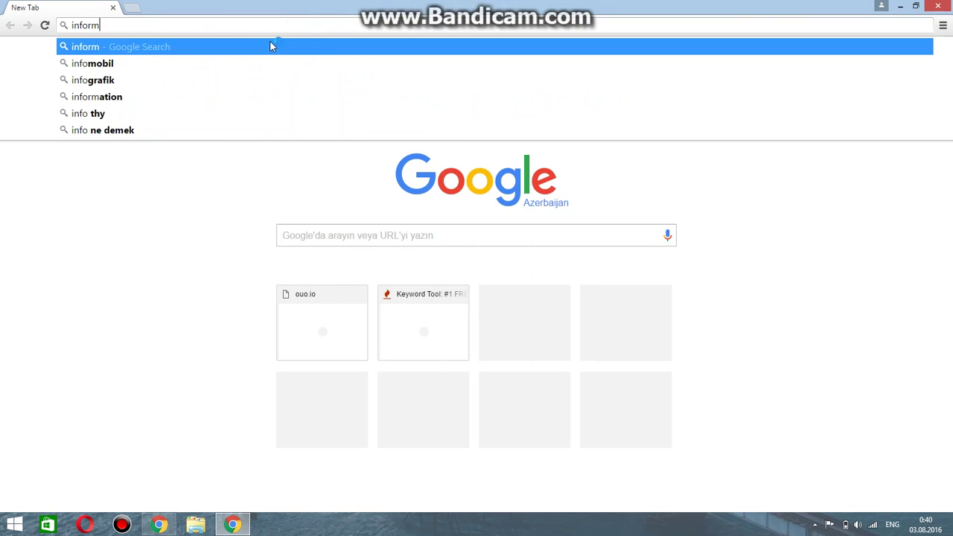
pyautogui.write('atik.az')
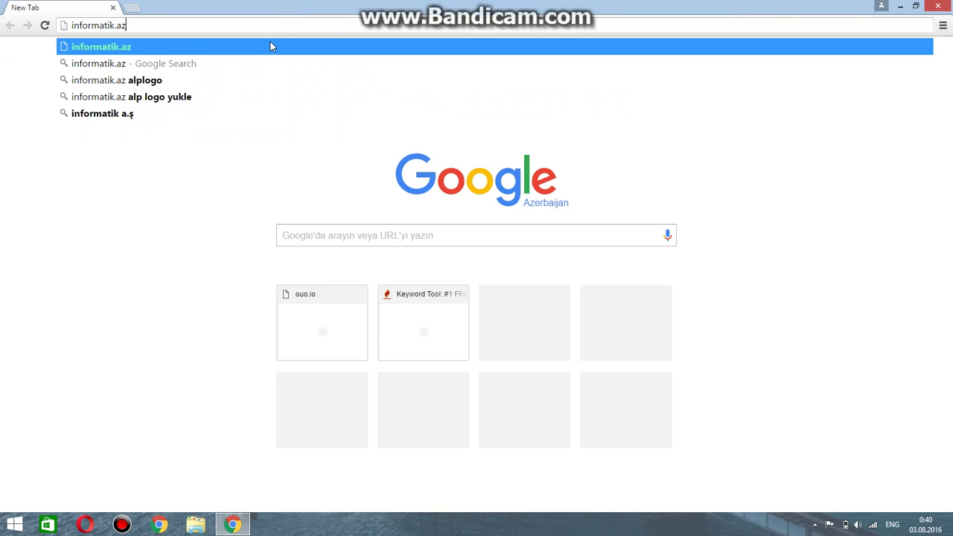
pyautogui.press('Return')
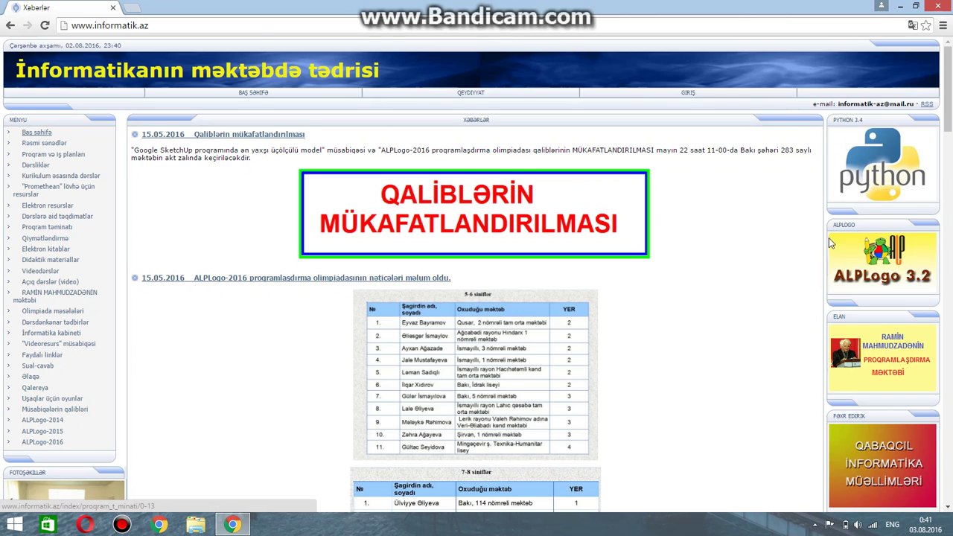
# Step: Browse the Proqram təminatı page and download the ALPLogo 3.2.3 archive from its ALPLogo section
pyautogui.click(881, 250)
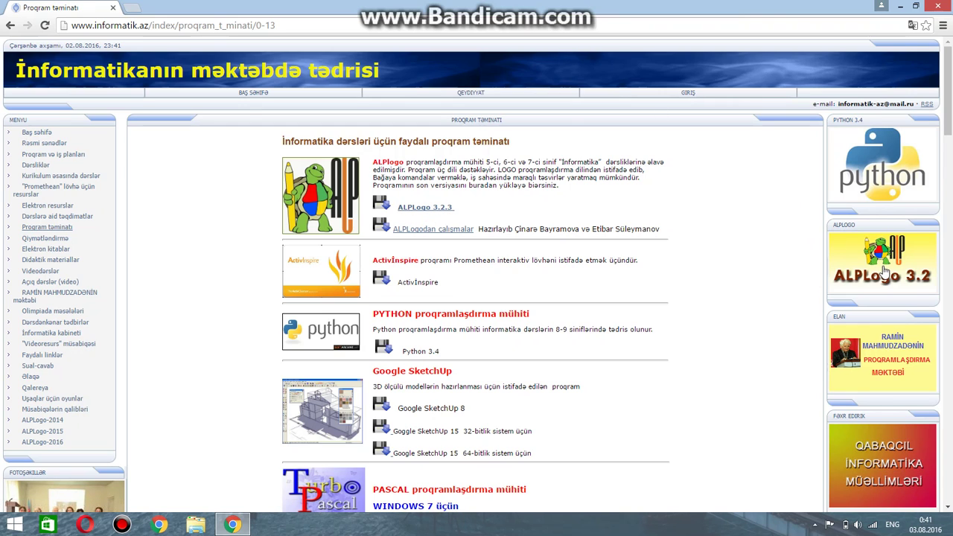
pyautogui.click(63, 227)
pyautogui.scroll(-1, 951, 152)
pyautogui.scroll(-4, 951, 153)
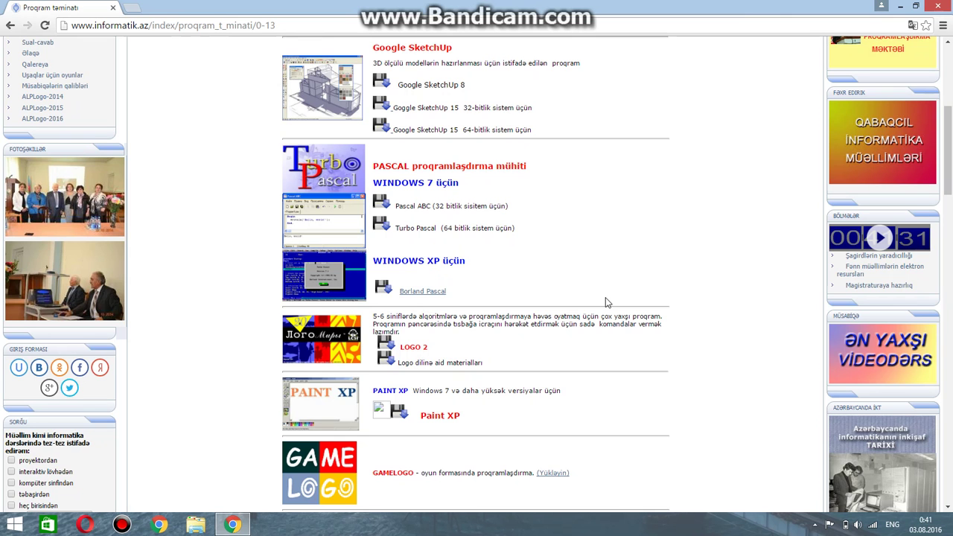
pyautogui.moveTo(951, 158); pyautogui.dragTo(950, 97)
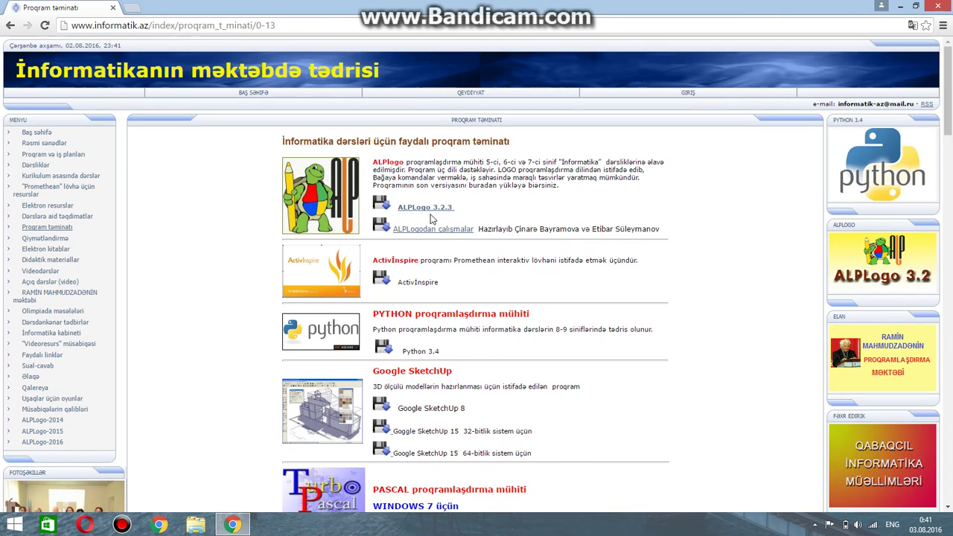
pyautogui.click(429, 209)
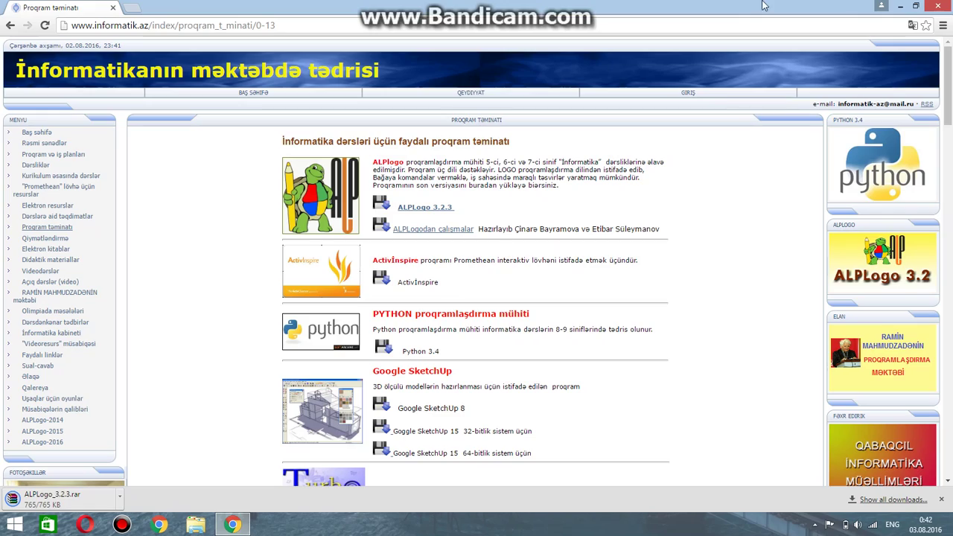
# Step: Minimize the browser, open the ALPLogo_3.2.3 archive from the Загрузки folder in WinRAR, and dismiss the license reminder
pyautogui.click(901, 7)
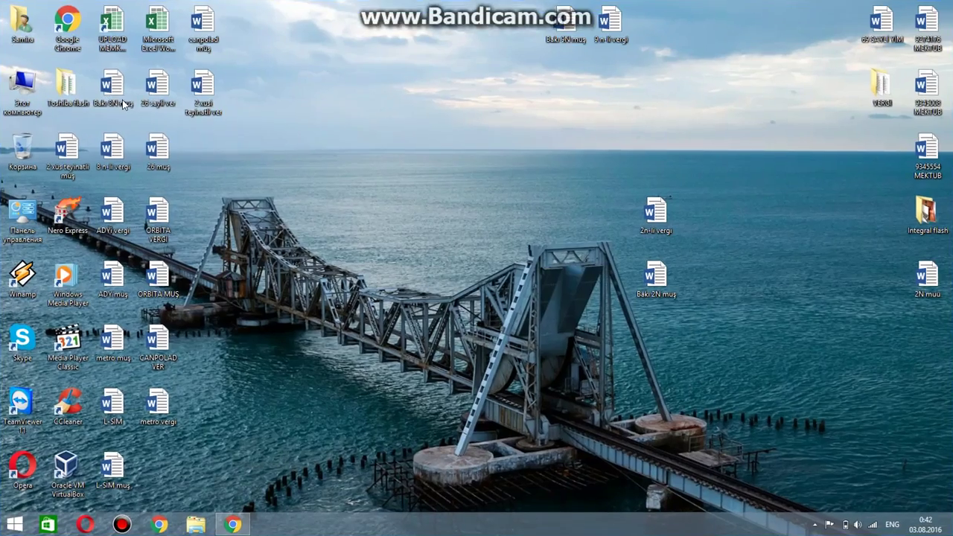
pyautogui.doubleClick(22, 26)
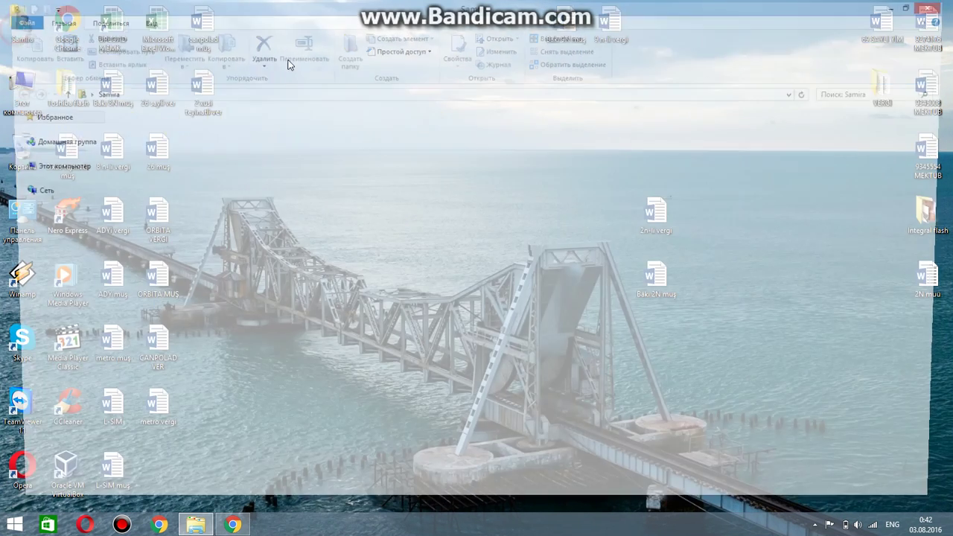
pyautogui.doubleClick(437, 131)
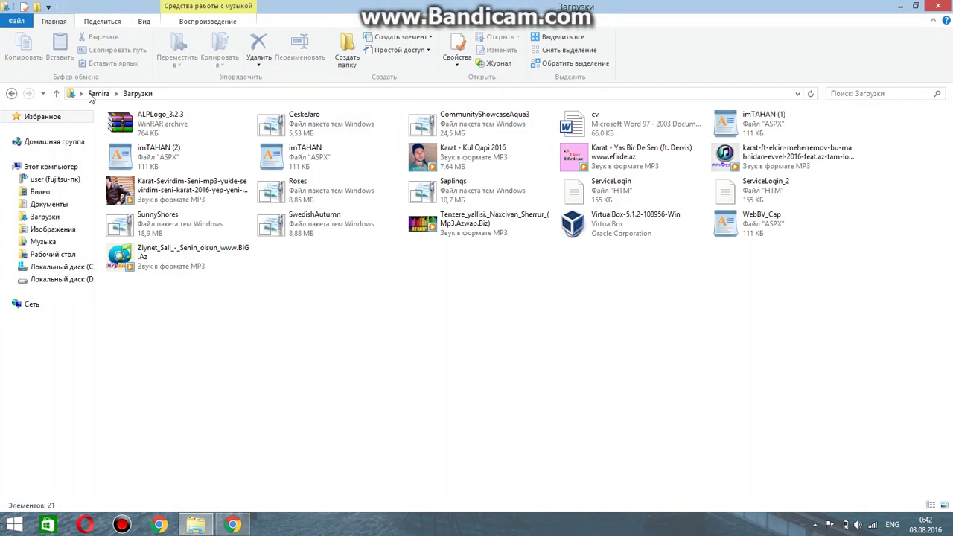
pyautogui.doubleClick(136, 128)
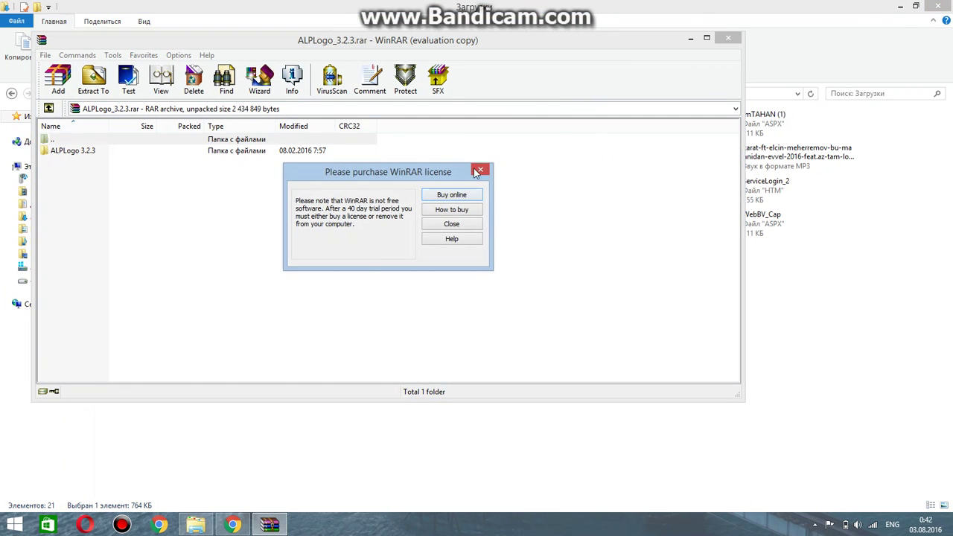
pyautogui.click(477, 171)
pyautogui.click(937, 5)
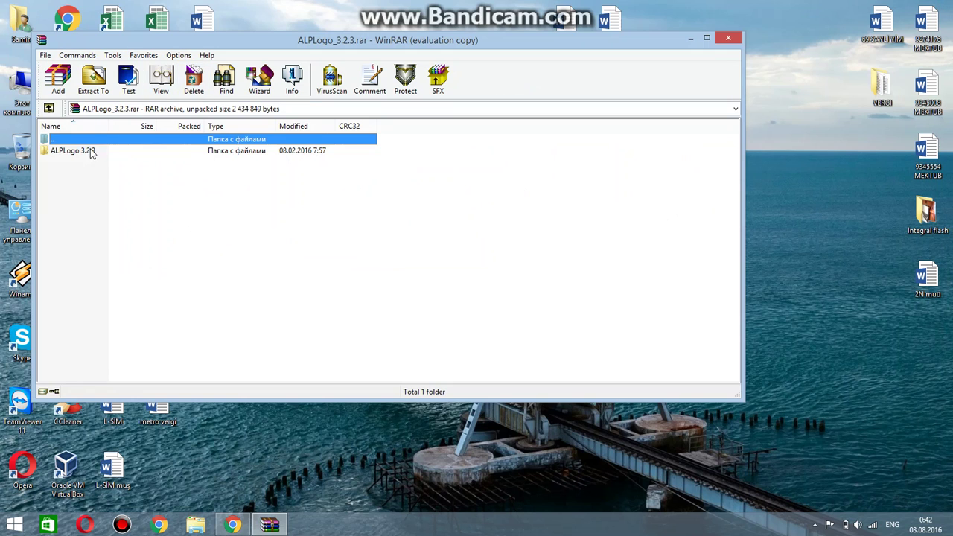
# Step: Extract the ALPLogo 3.2.3 folder from the archive onto the desktop and close WinRAR
pyautogui.moveTo(91, 152); pyautogui.dragTo(356, 153)
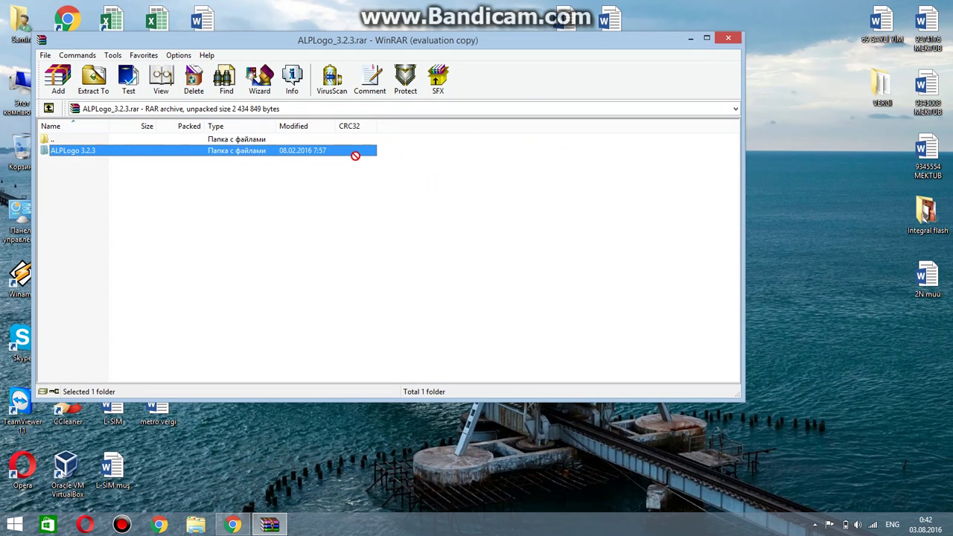
pyautogui.doubleClick(356, 154)
pyautogui.doubleClick(275, 139)
pyautogui.moveTo(272, 150); pyautogui.dragTo(848, 216)
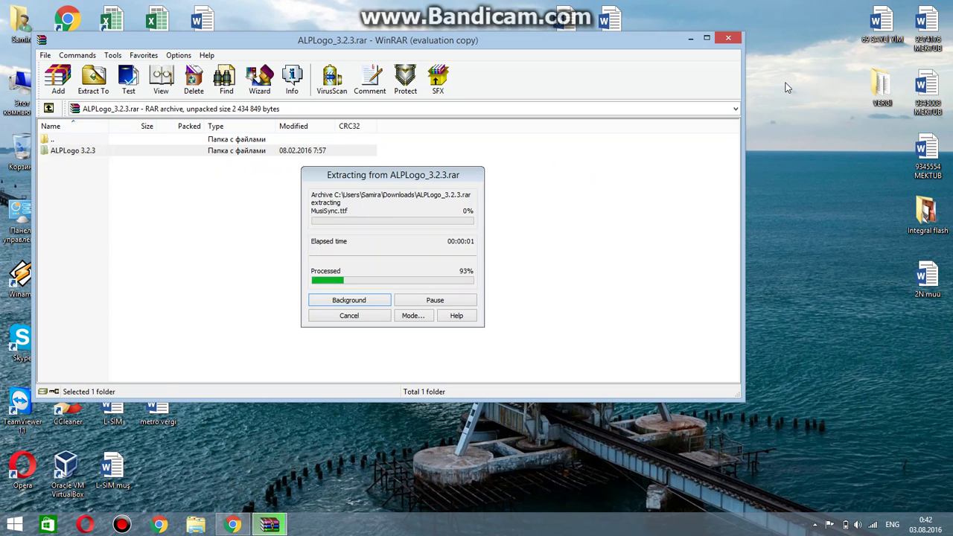
pyautogui.click(730, 38)
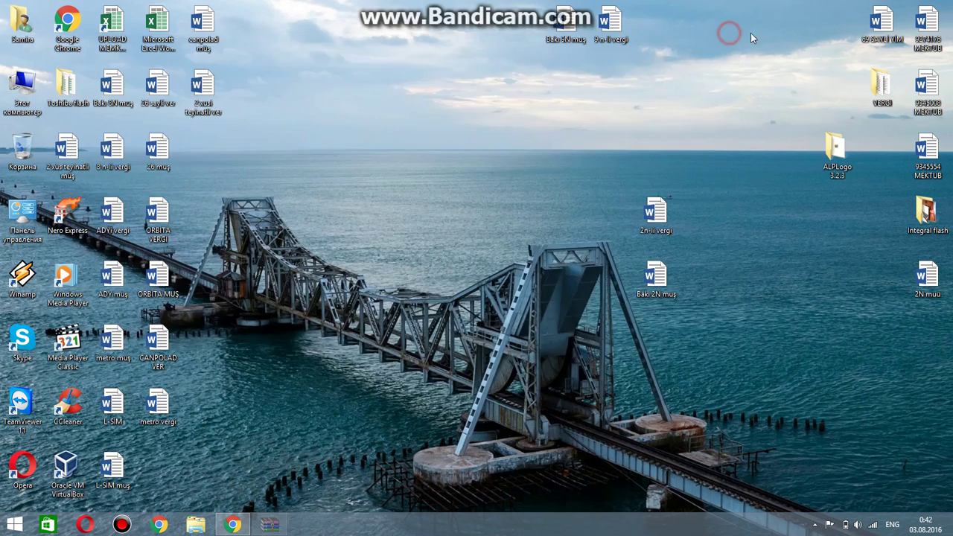
# Step: Open the extracted ALPLogo 3.2.3 folder on the desktop and launch the ALPLogo_v3.2.3 application
pyautogui.click(847, 160)
pyautogui.doubleClick(847, 160)
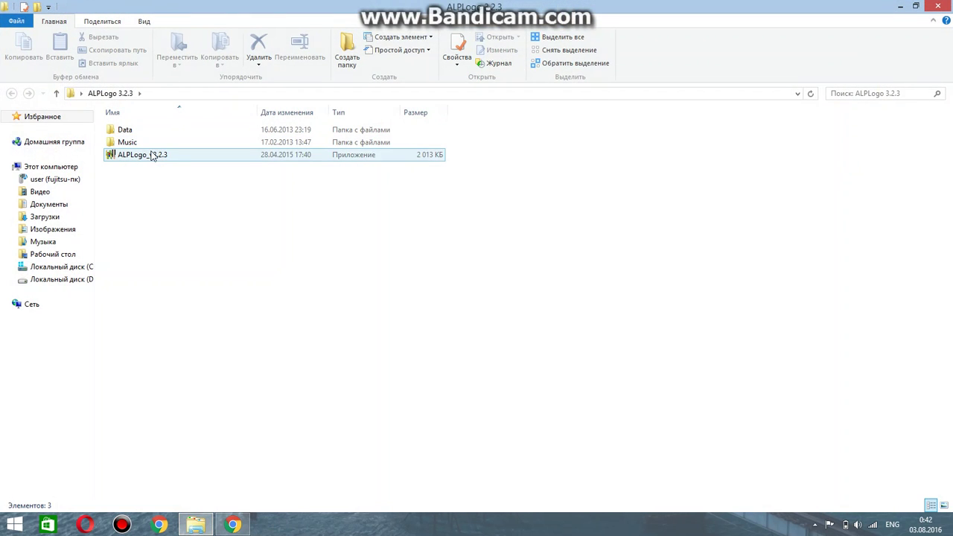
pyautogui.click(253, 157)
pyautogui.click(161, 179)
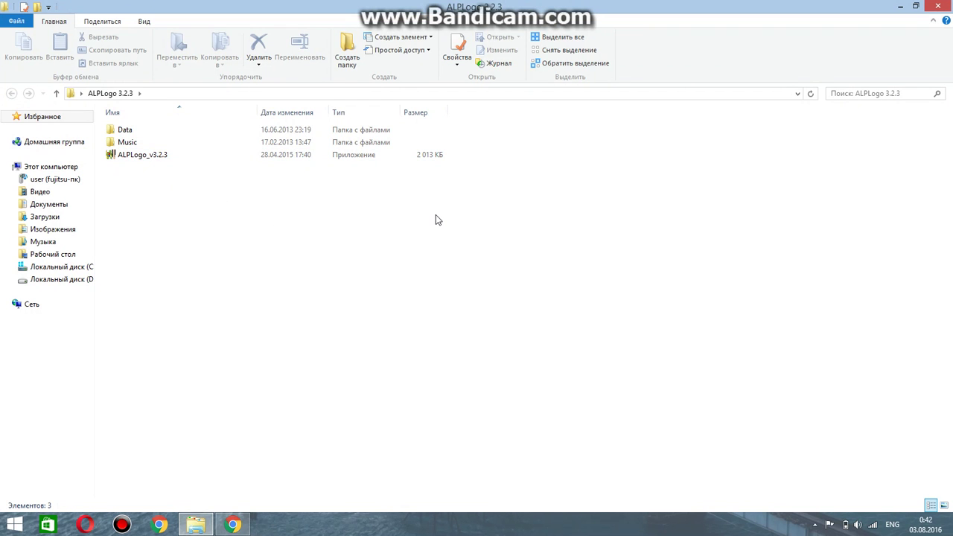
pyautogui.moveTo(123, 215); pyautogui.dragTo(149, 183)
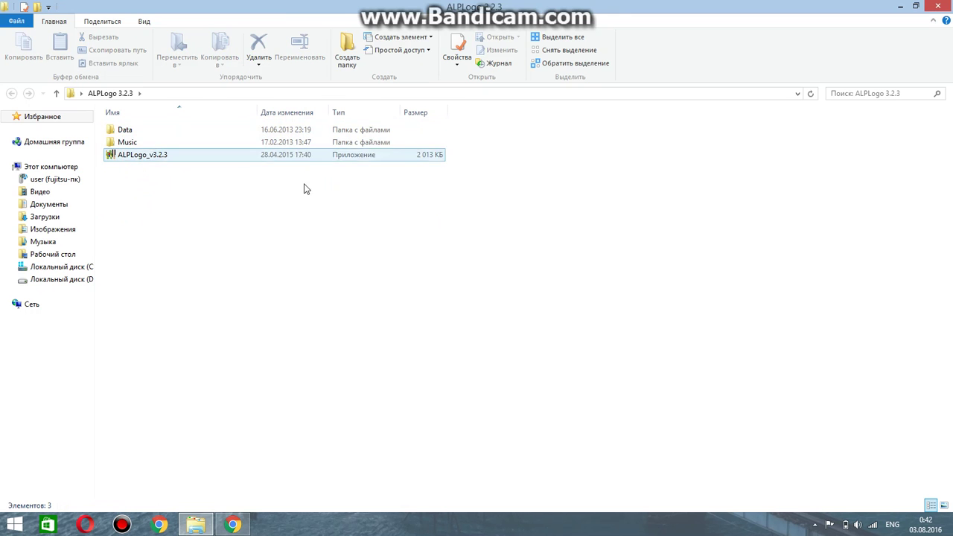
pyautogui.moveTo(530, 238); pyautogui.dragTo(334, 168)
pyautogui.doubleClick(354, 158)
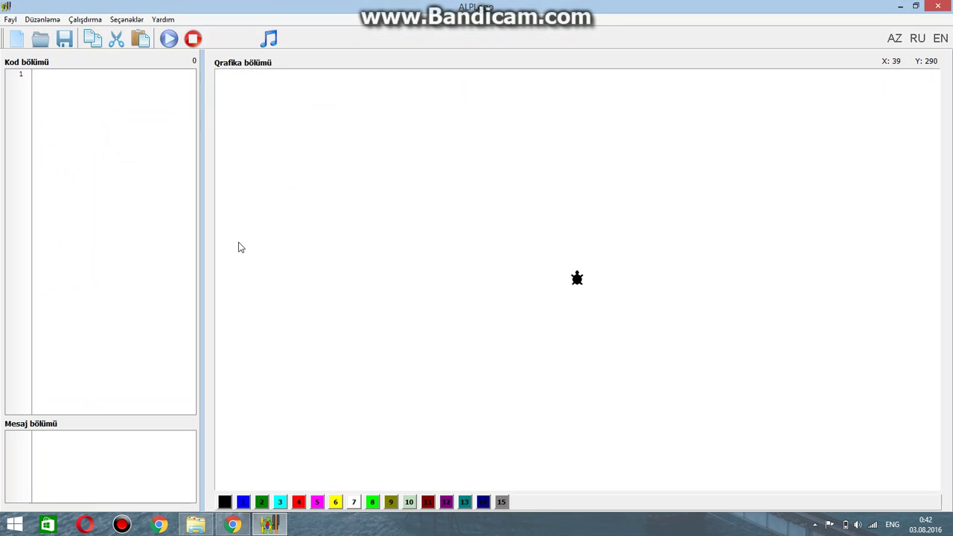
# Step: Enter a first name as test text on line 1 of the Kod bölümü area
pyautogui.click(106, 105)
pyautogui.press('Left')
pyautogui.press('Left')
pyautogui.press('Left')
pyautogui.press('Left')
pyautogui.press('Left')
pyautogui.press('Left')
pyautogui.press('Left')
pyautogui.press('Left')
pyautogui.press('Left')
pyautogui.press('Left')
pyautogui.press('Left')
pyautogui.press('Left')
pyautogui.write('ilkinvəz')
pyautogui.press('BackSpace')
pyautogui.press('BackSpace')
pyautogui.write("'ziyy")
pyautogui.press('BackSpace')
pyautogui.press('BackSpace')
pyautogui.press('BackSpace')
pyautogui.press('BackSpace')
pyautogui.press('BackSpace')
pyautogui.press('BackSpace')
# Step: Exit ALPLogo without saving the code and minimize the ALPLogo 3.2.3 folder window
pyautogui.click(937, 6)
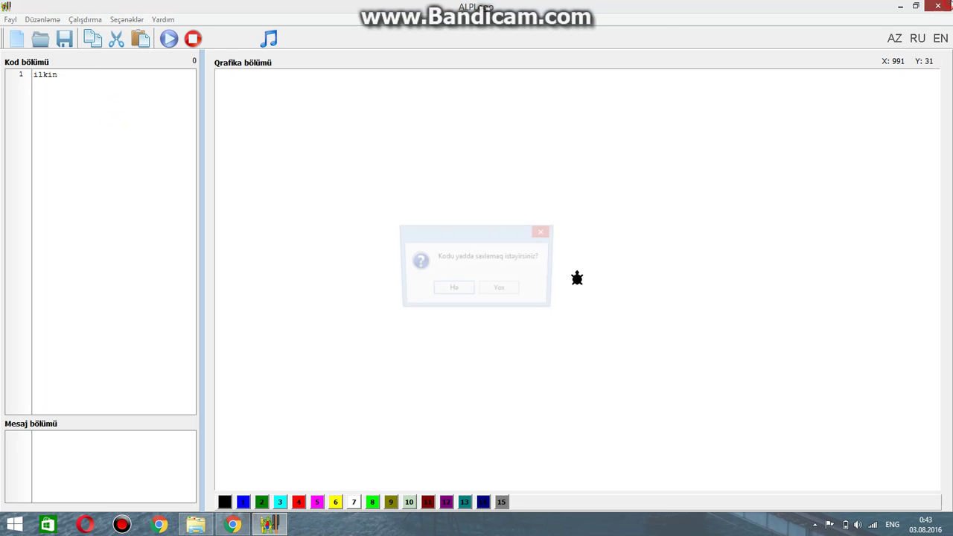
pyautogui.click(496, 294)
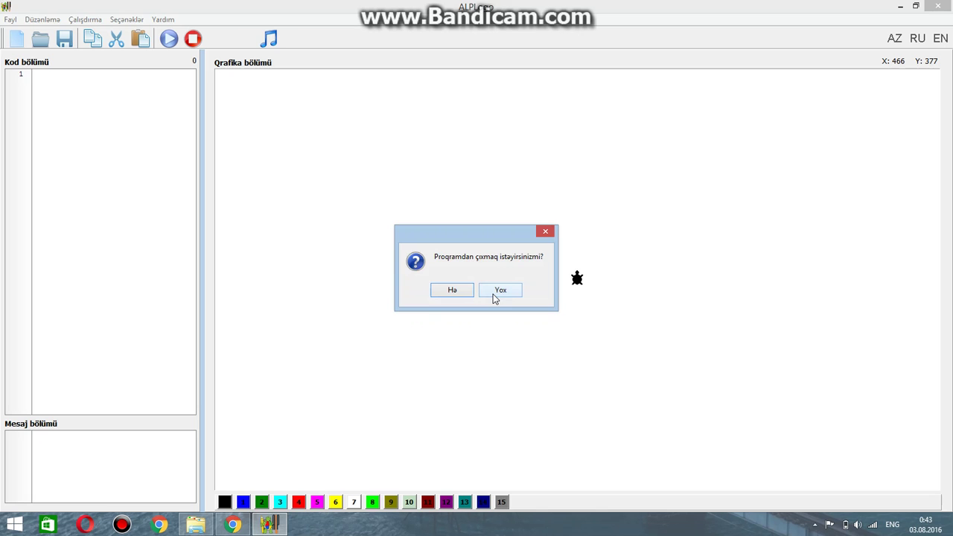
pyautogui.click(496, 294)
pyautogui.click(938, 5)
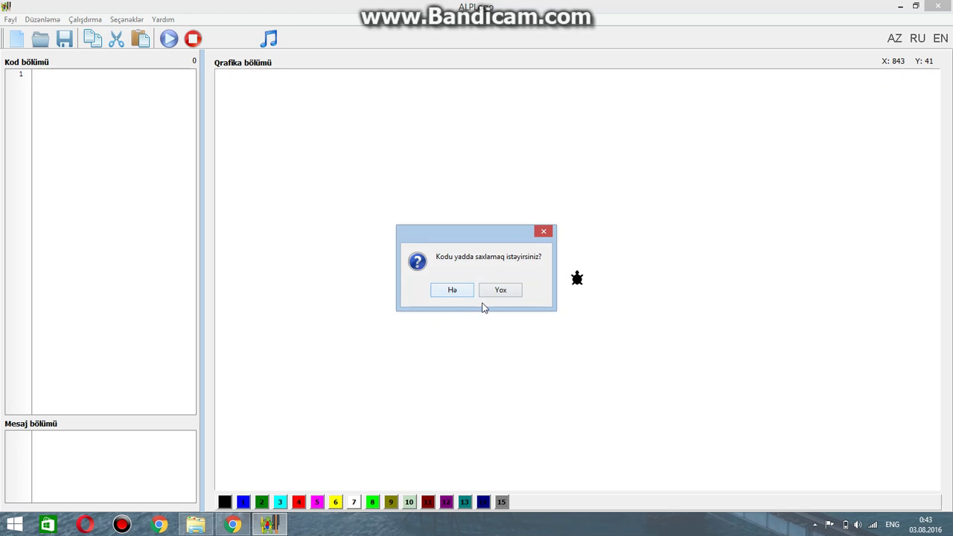
pyautogui.click(502, 290)
pyautogui.click(459, 297)
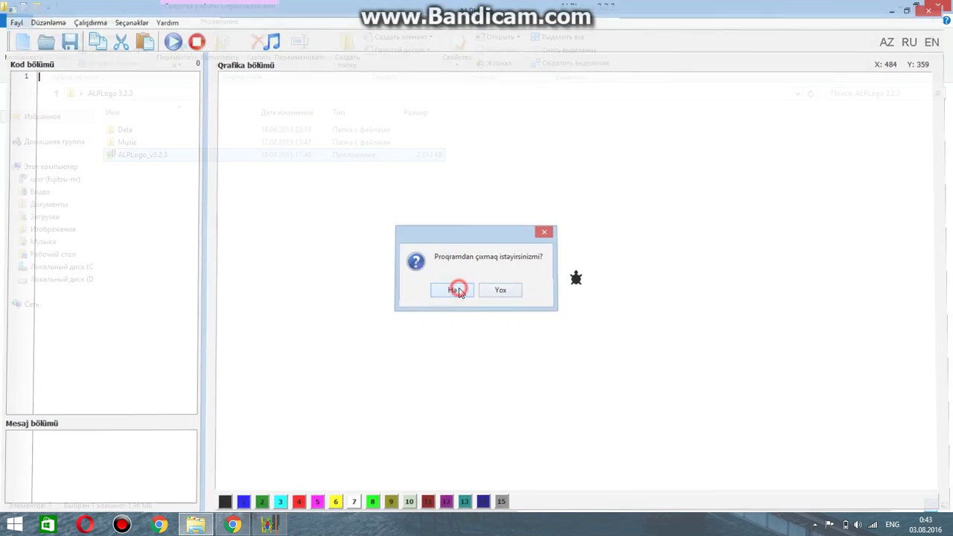
pyautogui.click(901, 6)
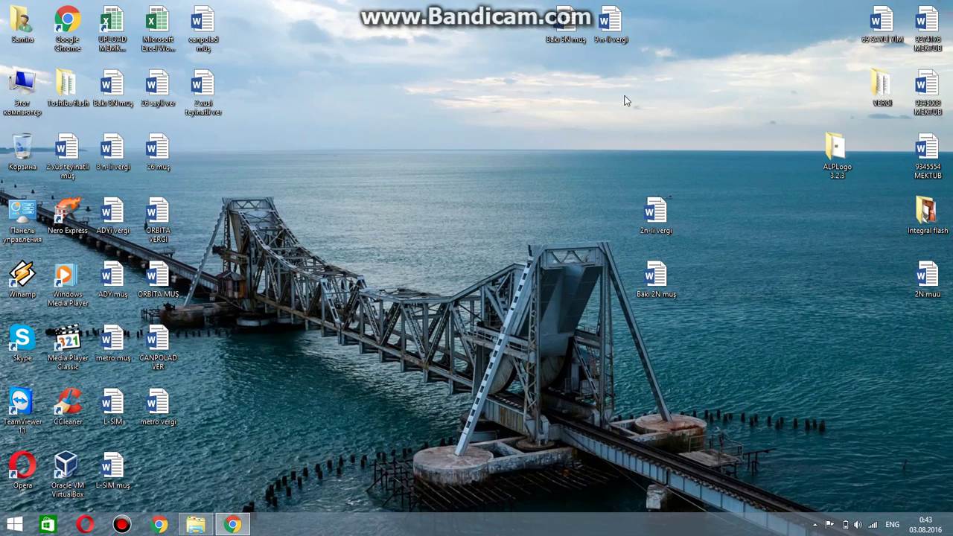
# Step: Open the desktop's context menu
pyautogui.rightClick(583, 121)
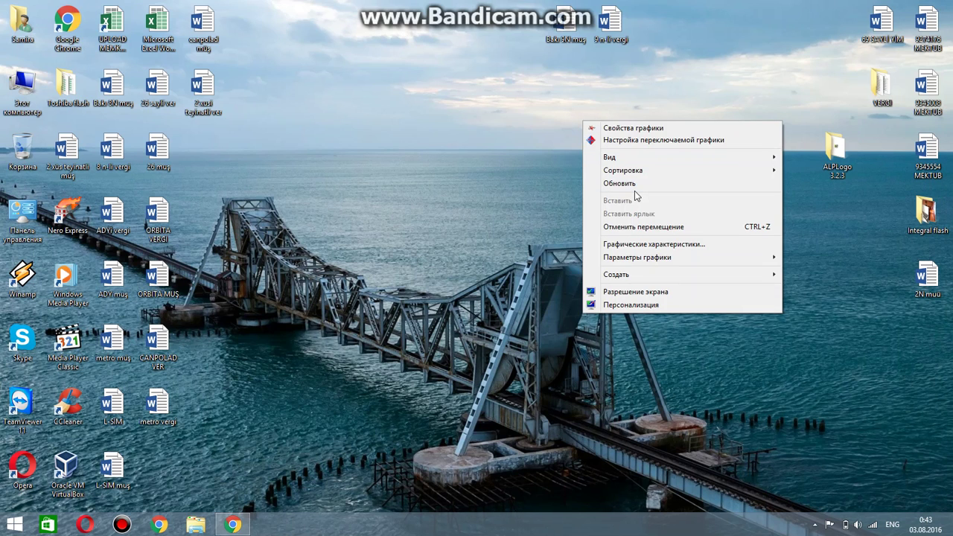